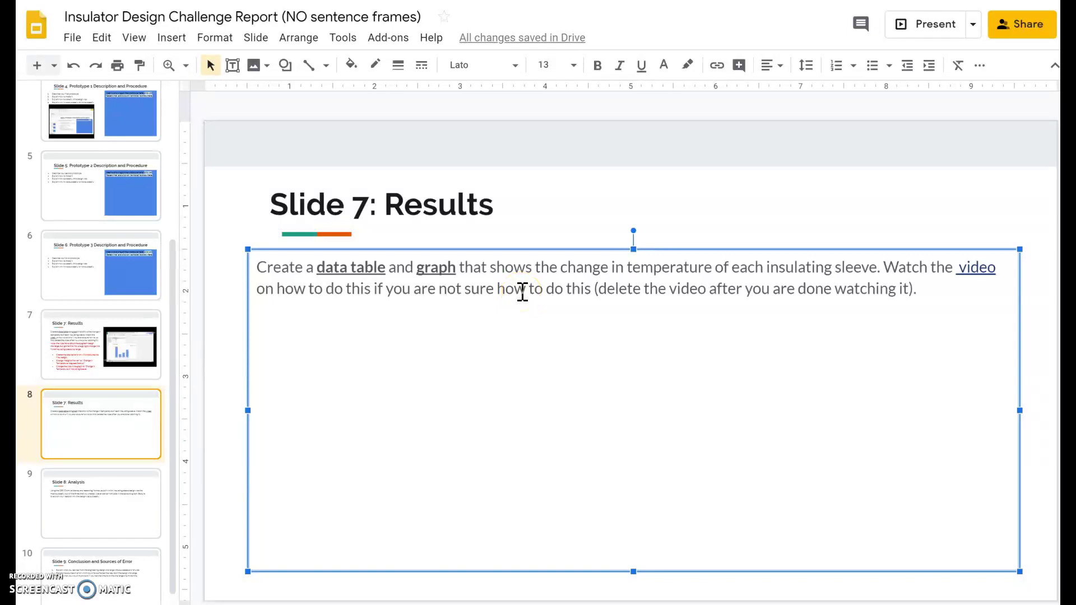
Insert a linked sample column chart onto the Results slide
left_click(169, 42)
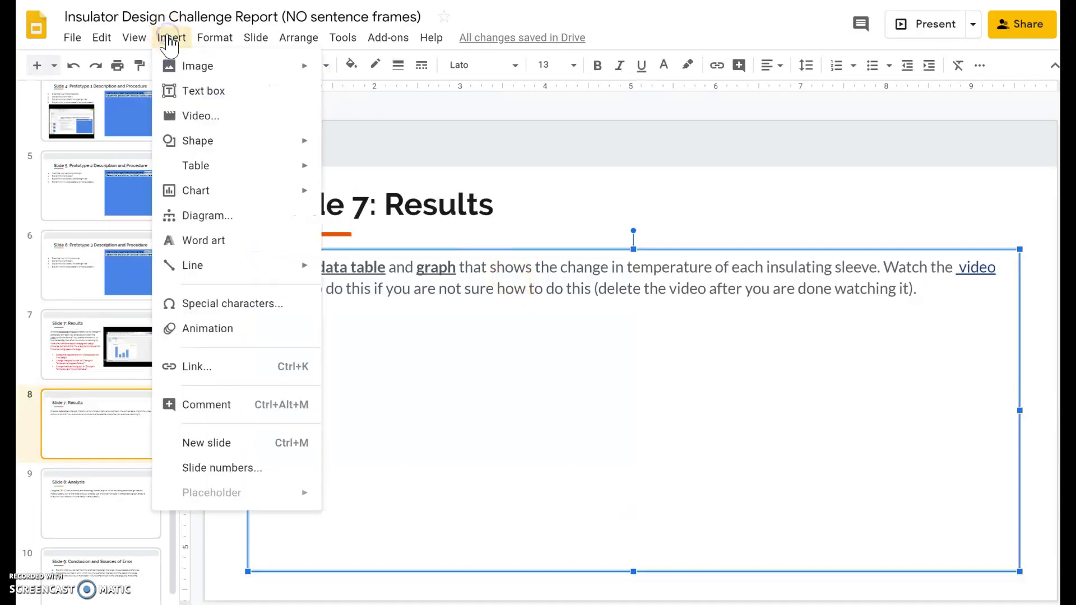
left_click(221, 194)
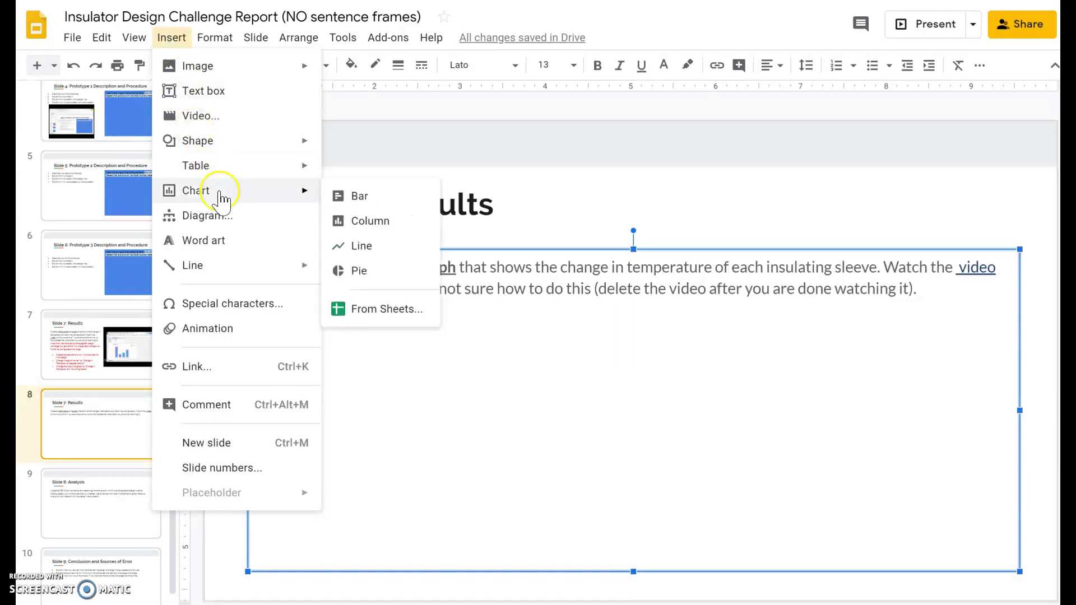
left_click(338, 218)
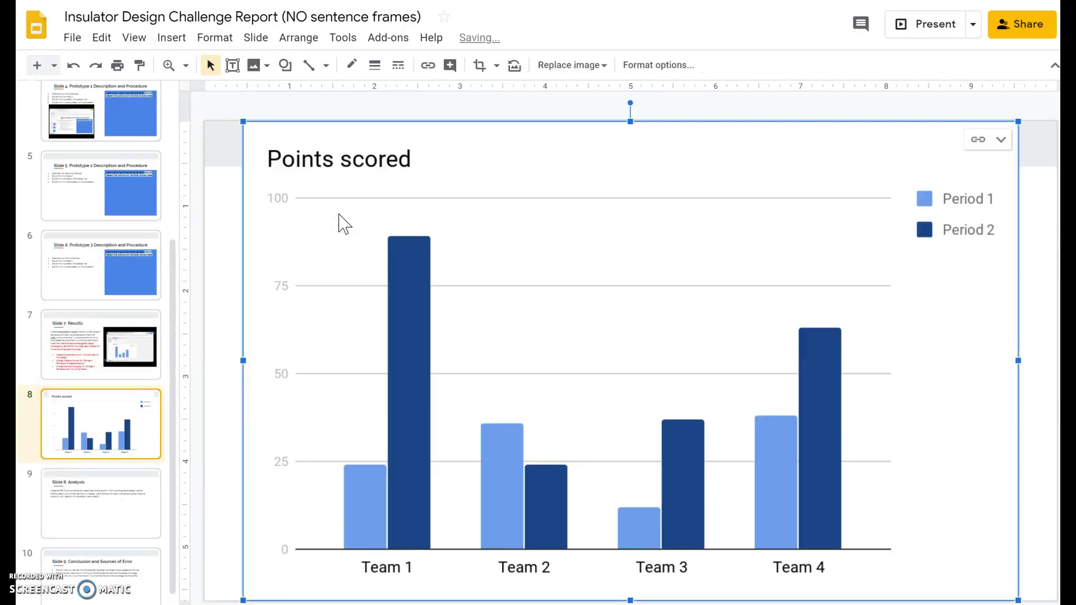
Resize the sample chart down into the slide's lower-right corner and open its linked source sheet
left_click(312, 125)
left_click(724, 274)
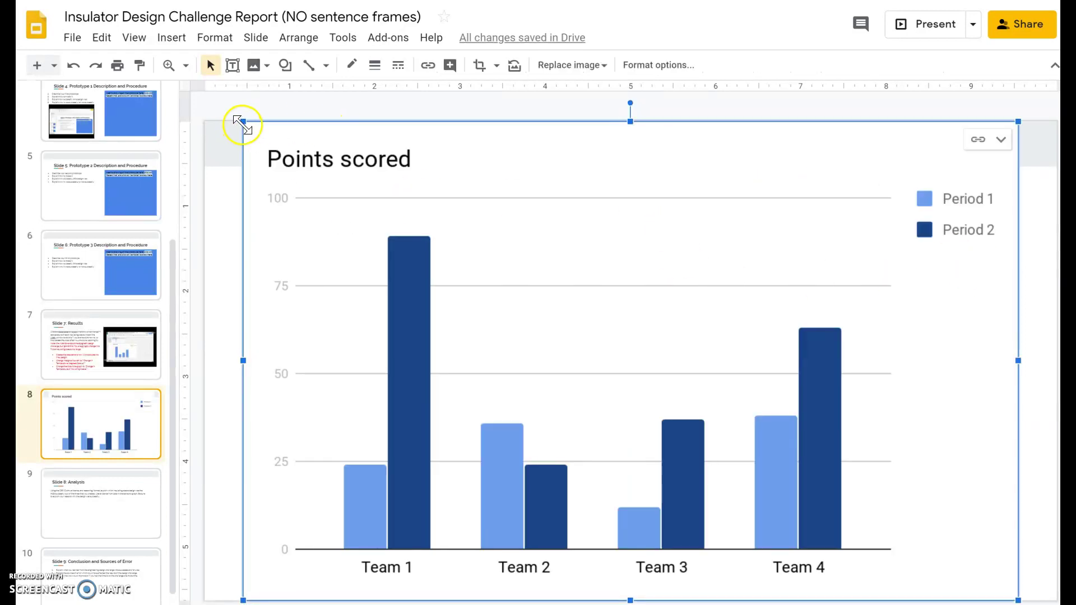
left_click_drag(243, 122, 520, 344)
left_click_drag(517, 294, 548, 309)
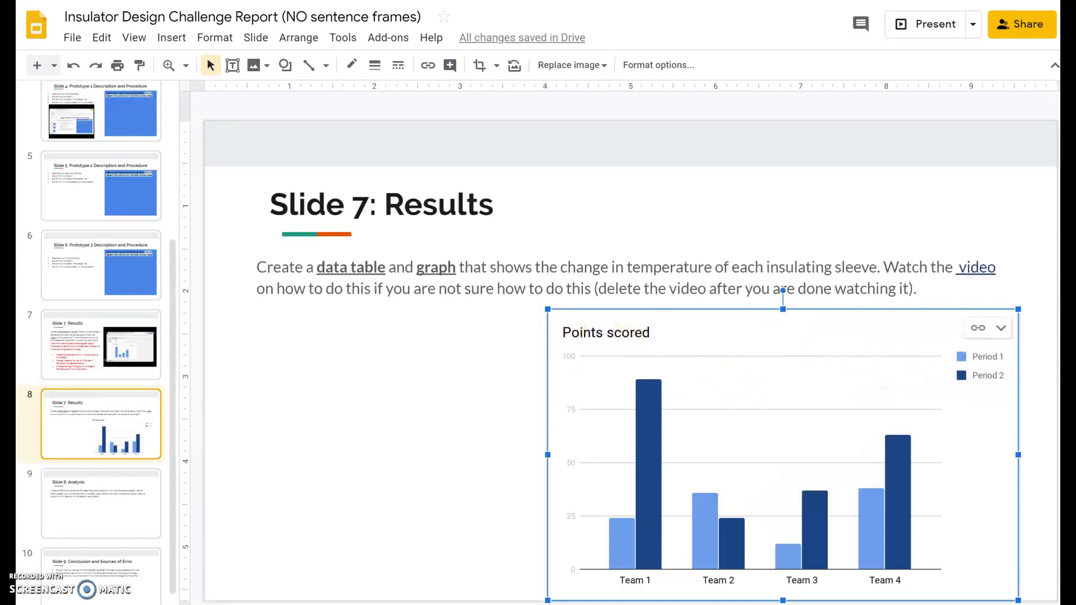
left_click(1001, 329)
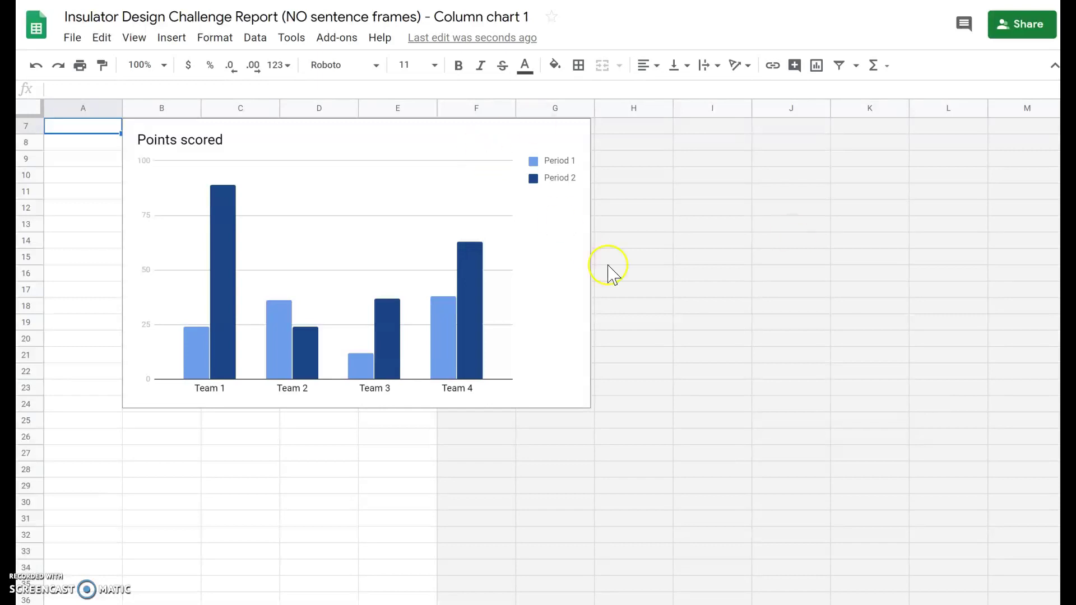
Rename the labels in A2:A4 to Prototype 1, Prototype 2 and Prototype 3
scroll(289, 162, "up", 3)
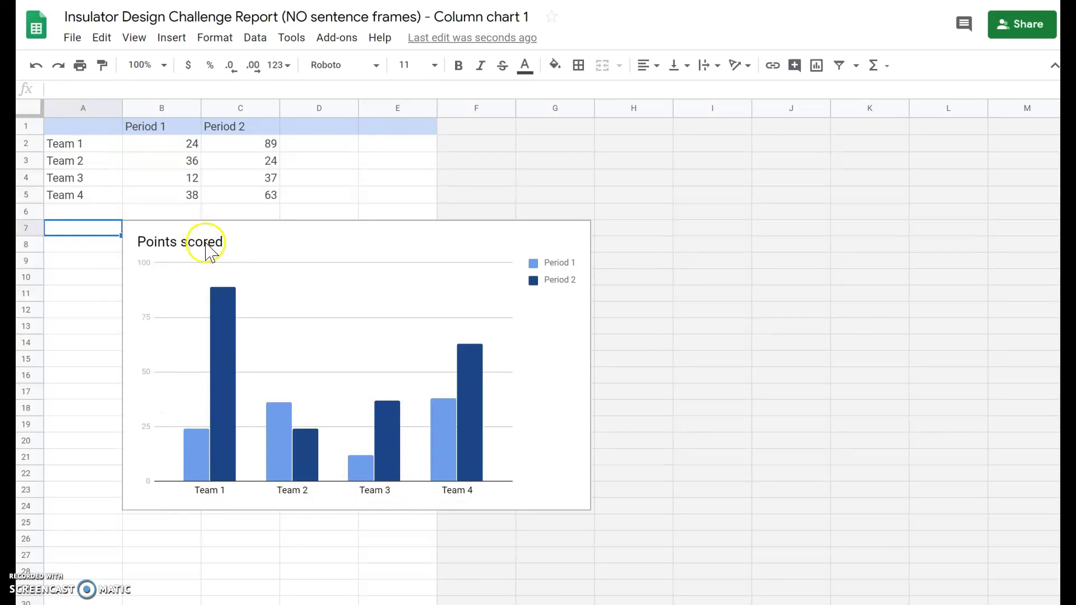
left_click(67, 144)
double_click(67, 145)
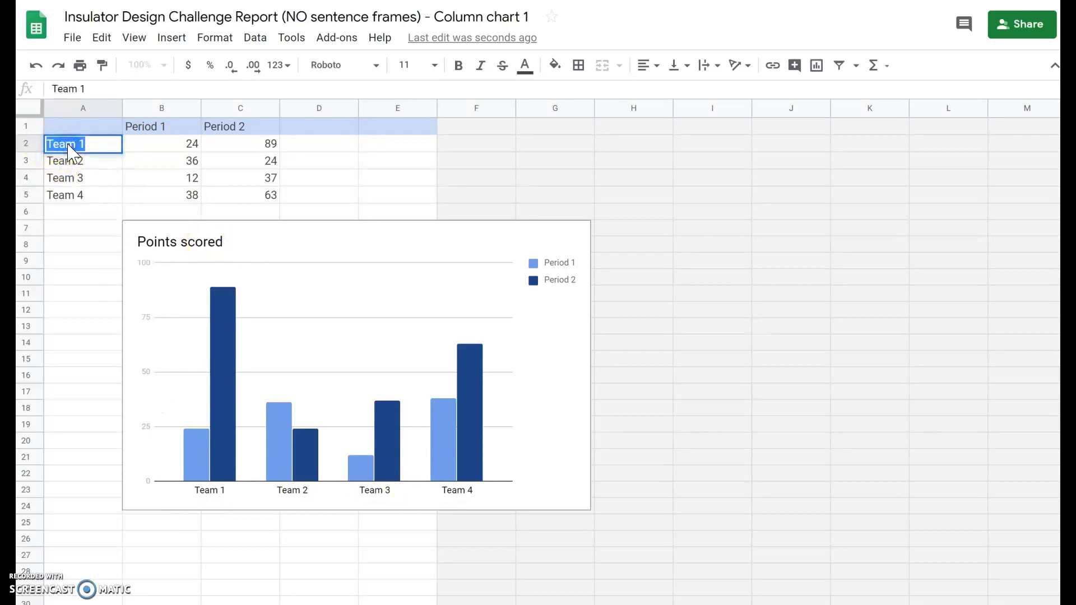
type("Prototype")
key("Return")
type("Proto")
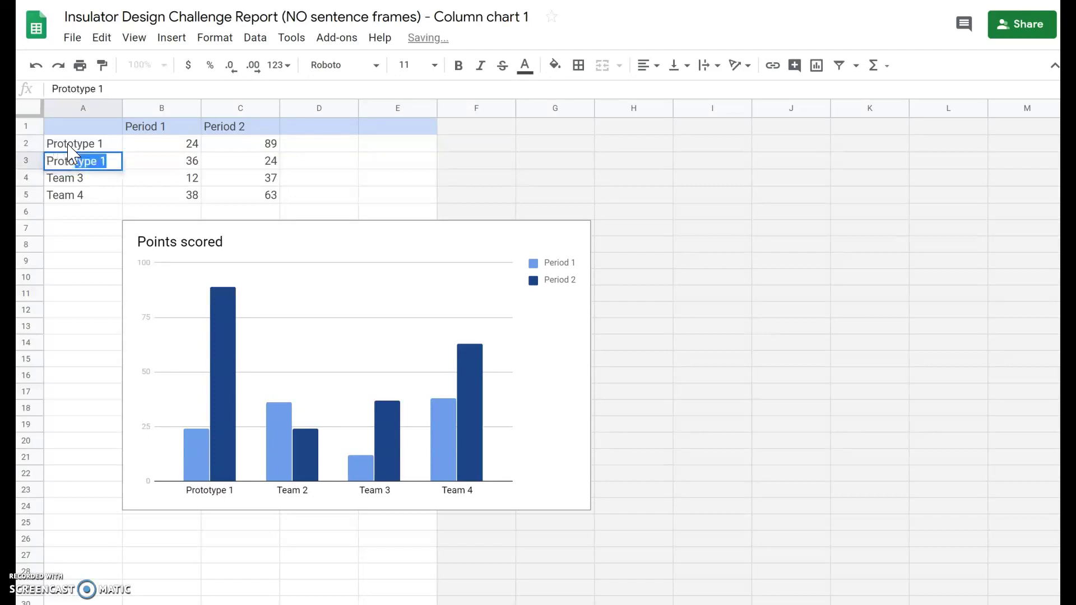
type("typ")
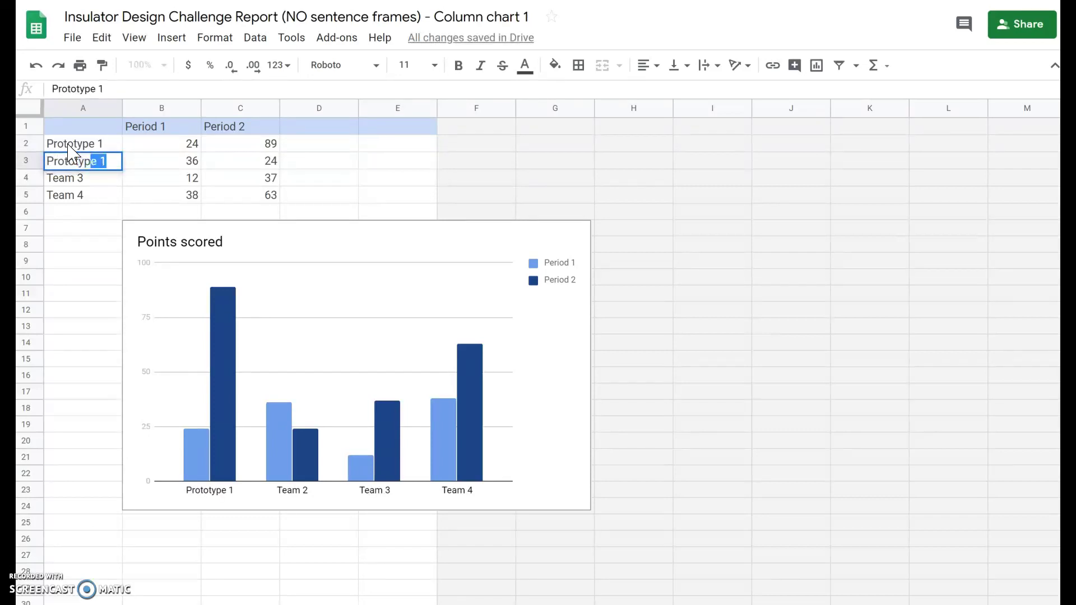
type("e 2")
key("Return")
type("Proto")
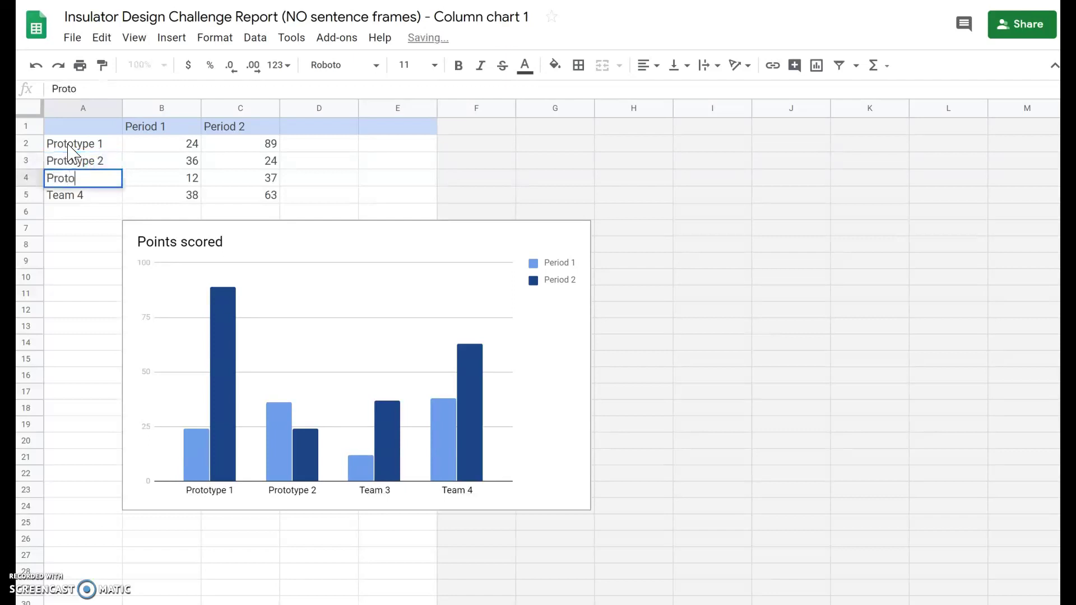
type("tye")
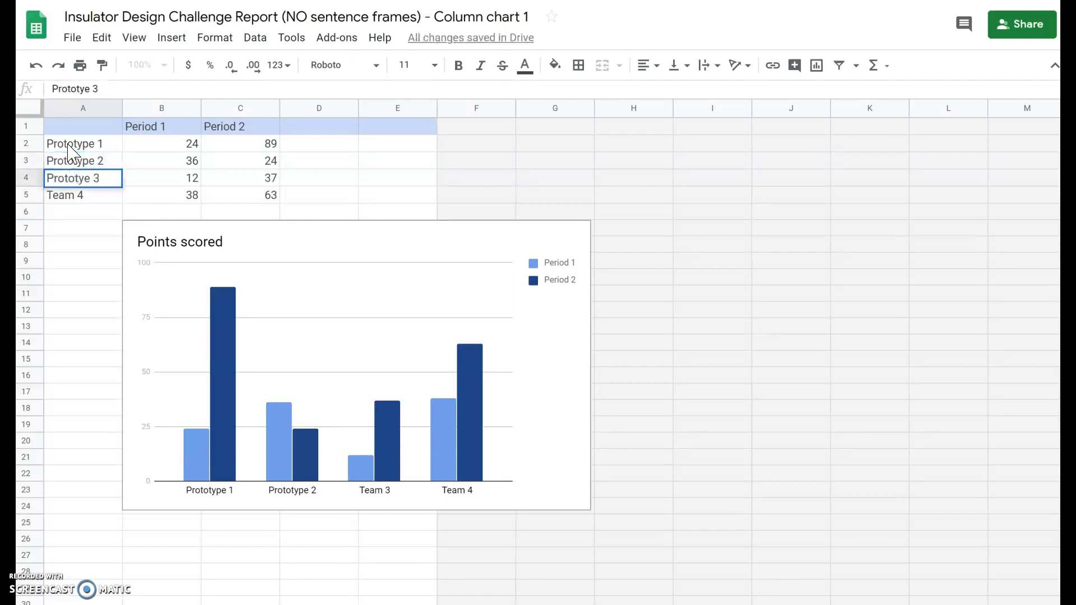
key("BackSpace")
type("pe 3")
left_click(152, 182)
Clear the Team 4 row's data
left_click(79, 201)
left_click_drag(79, 201, 252, 201)
key("Delete")
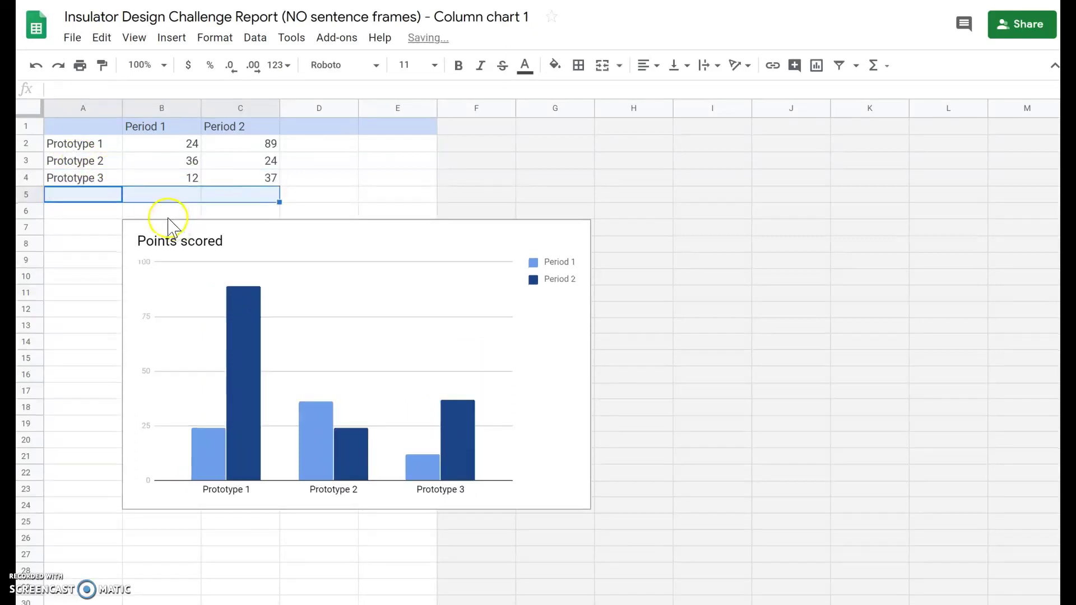
Clear the Period 2 column header and values
left_click(260, 178)
left_click_drag(241, 127, 255, 178)
key("Delete")
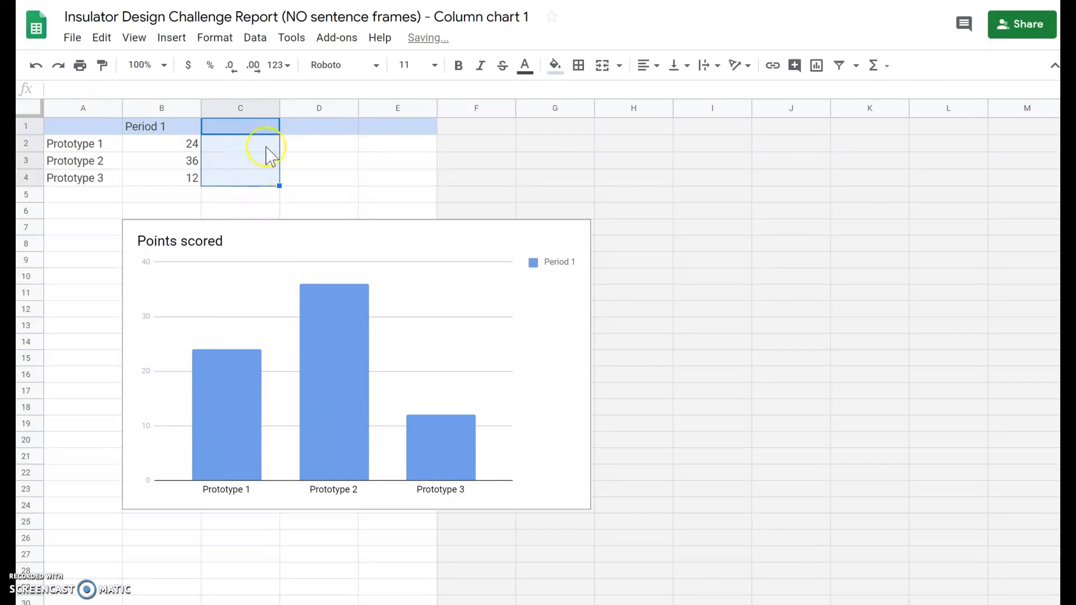
Rename the B1 header to 'Change in Temperature (Degrees Celsius)'
left_click(168, 161)
double_click(171, 127)
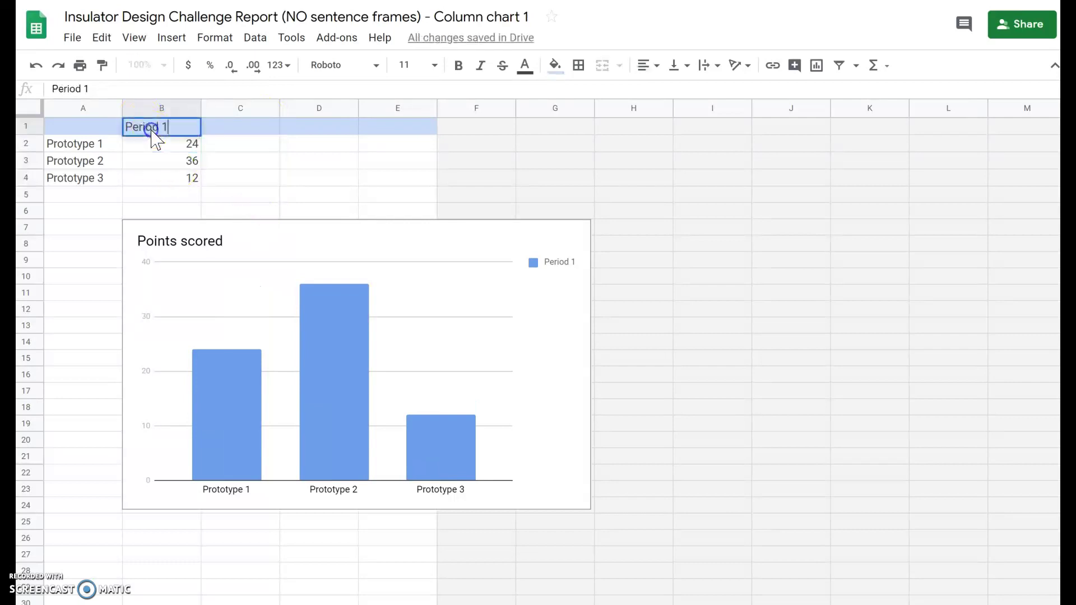
key("BackSpace")
key("BackSpace")
key("BackSpace")
key("BackSpace")
type("ChANGE IN")
key("BackSpace")
key("BackSpace")
type("ange in Temperat")
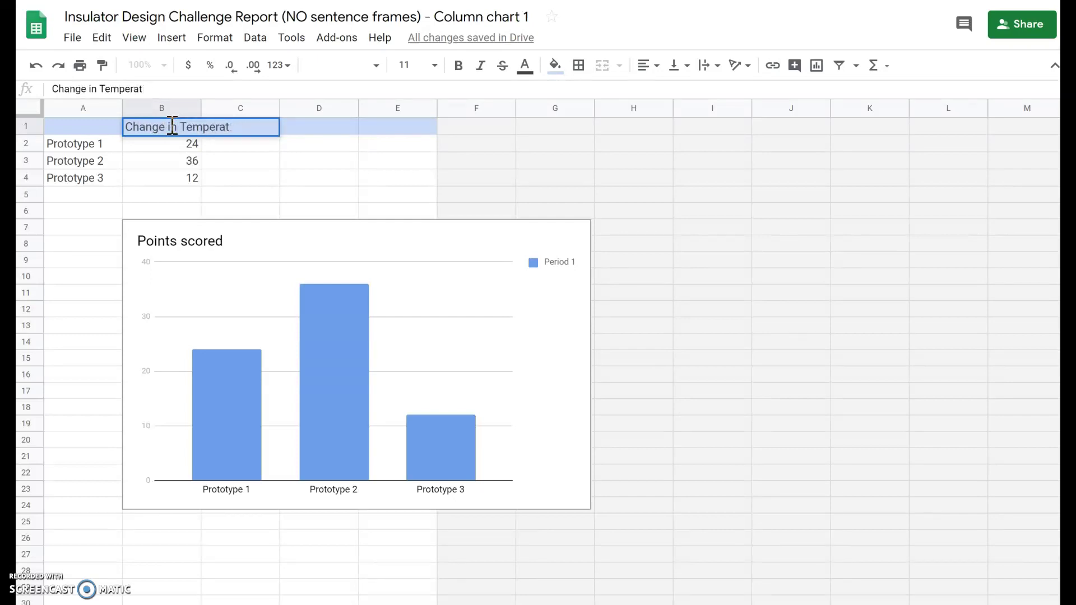
type("ire (Degrees Celsius")
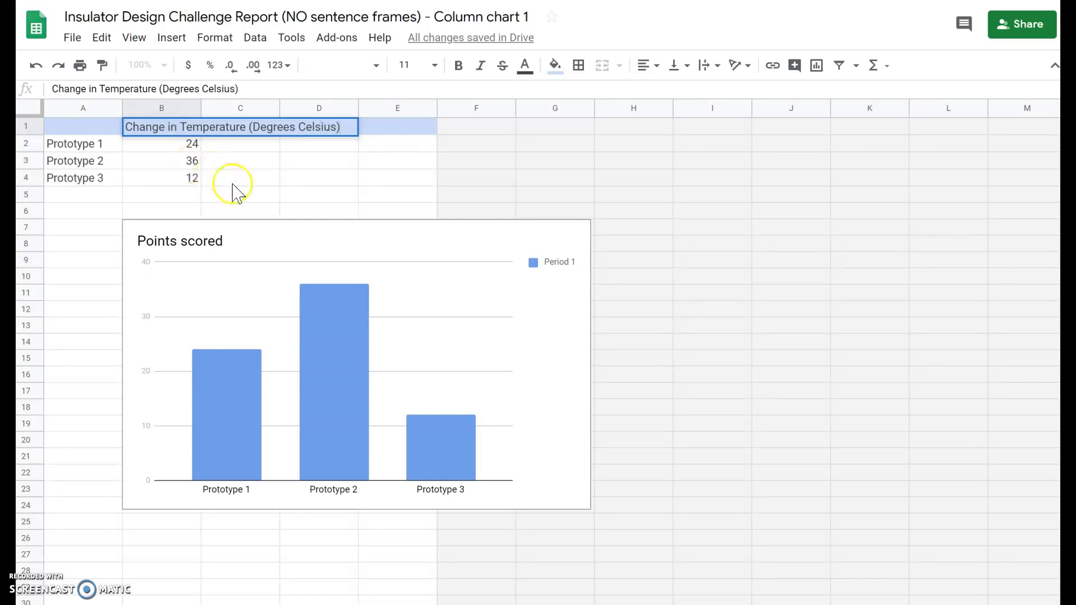
key("Return")
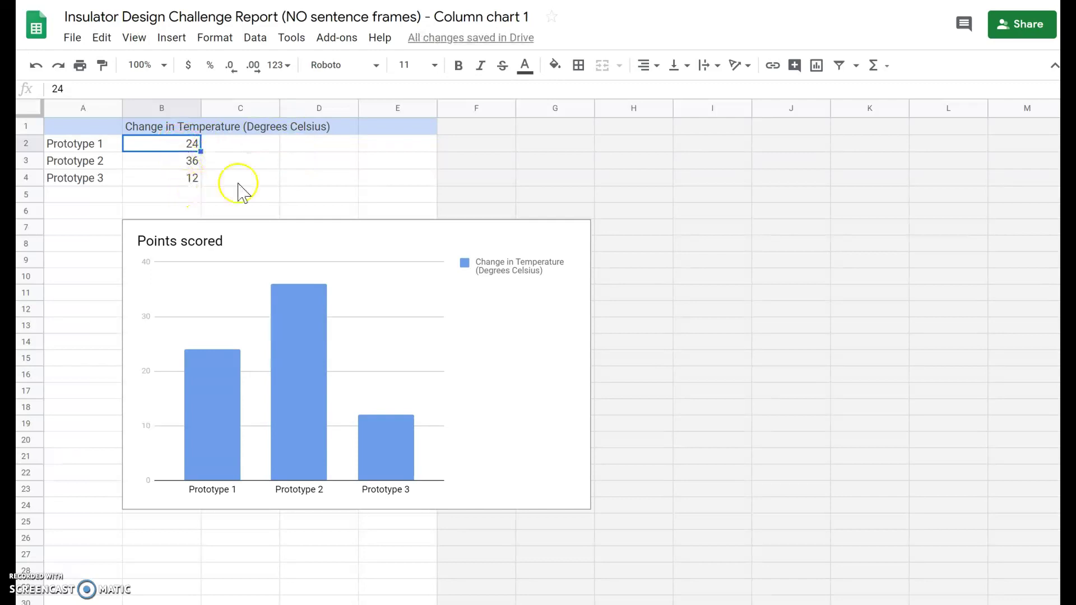
Enter temperature changes 5, 4 and 10 for Prototypes 1–3 in B2:B4
double_click(192, 144)
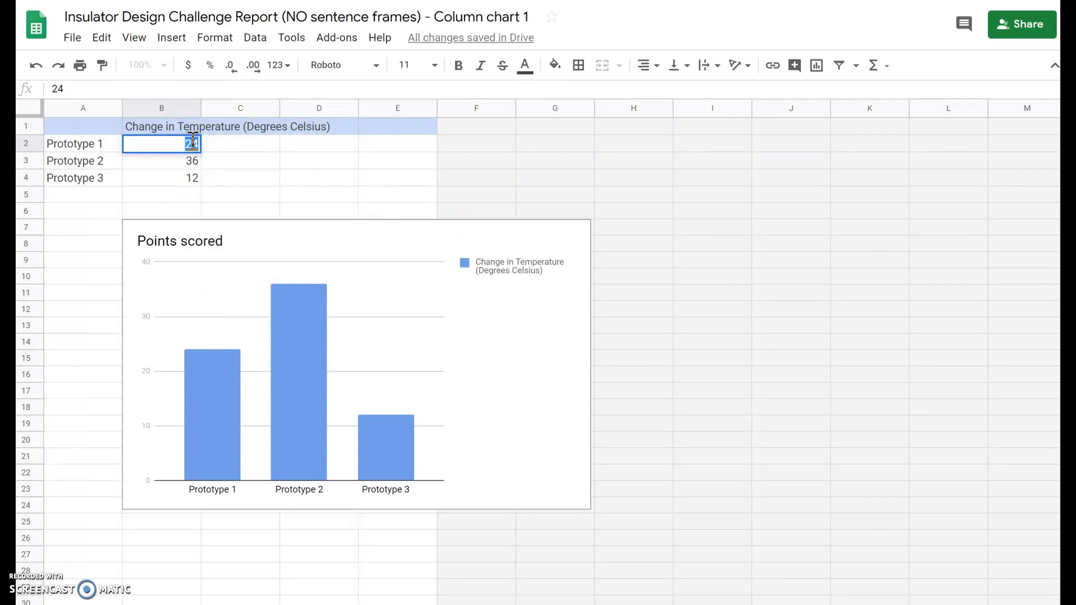
type("5")
key("Return")
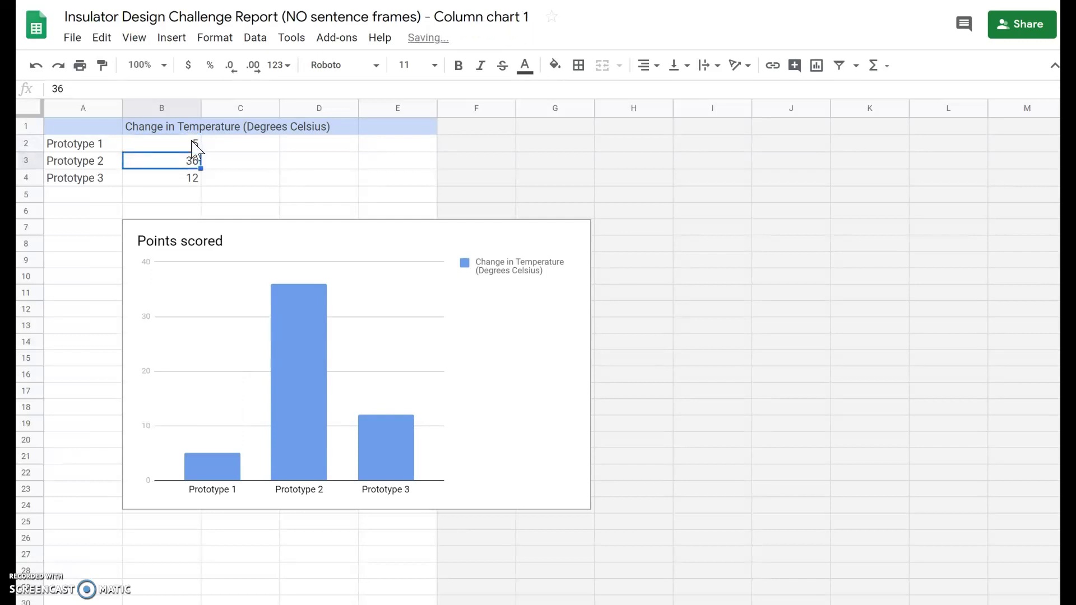
type("4")
key("Return")
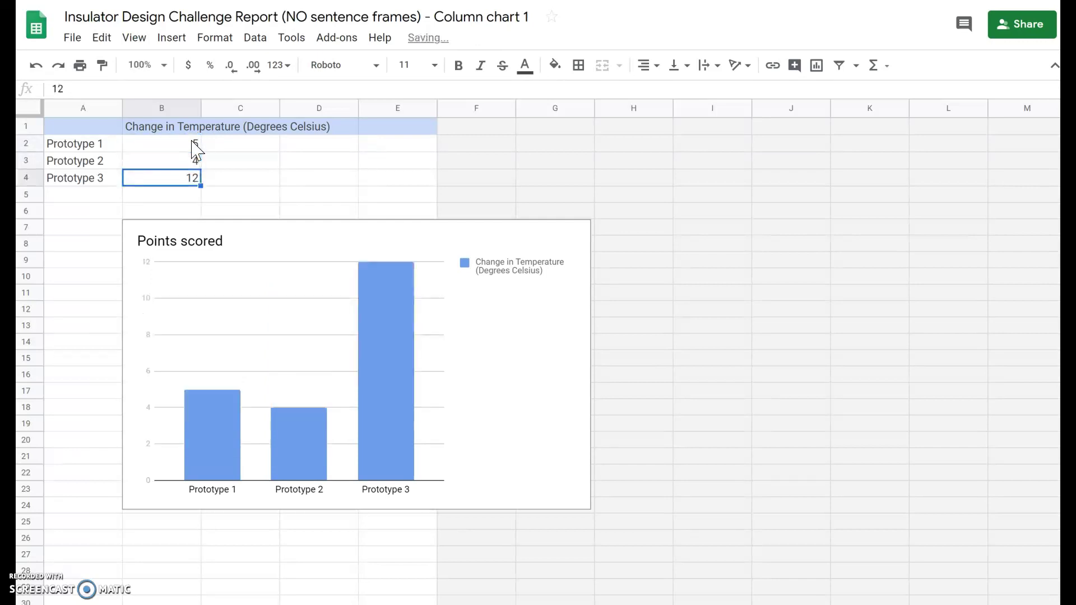
type("10")
key("Return")
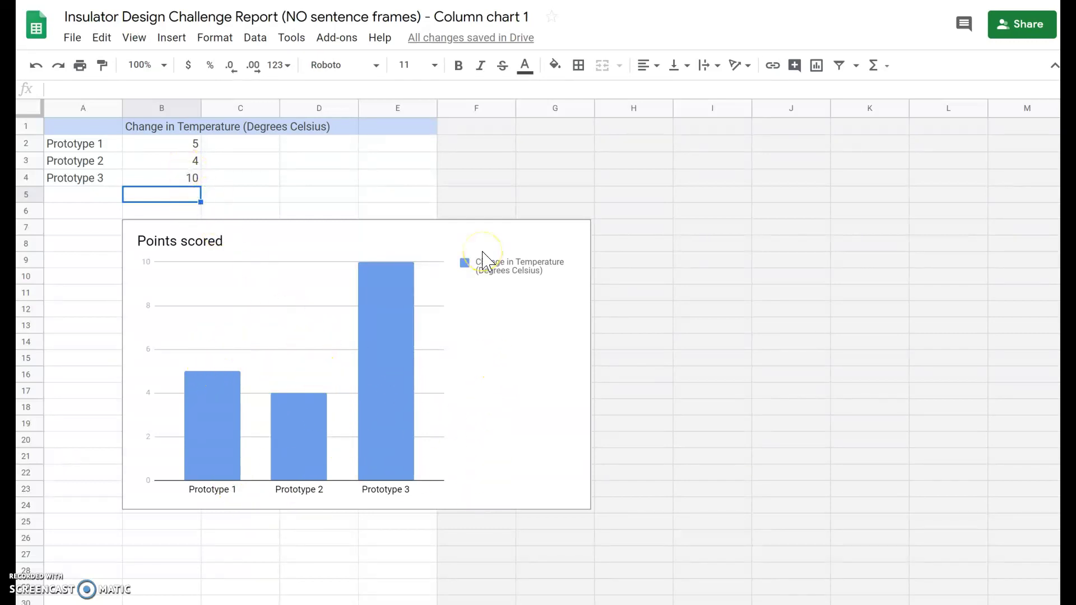
Replace the chart title 'Points scored' with 'Change in Temperature of Each Prototype'
left_click(196, 245)
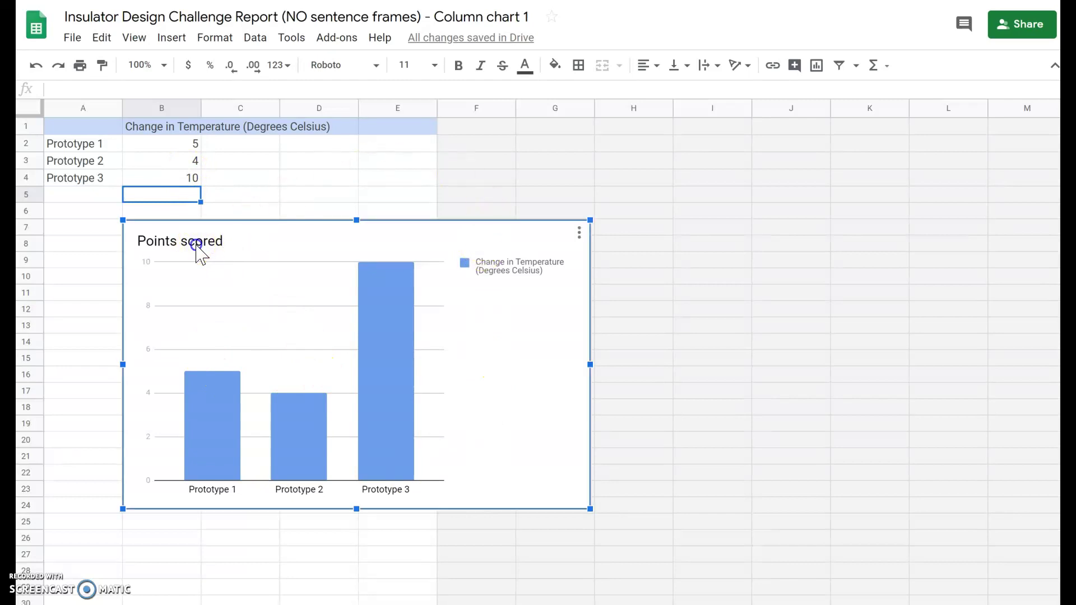
left_click(193, 242)
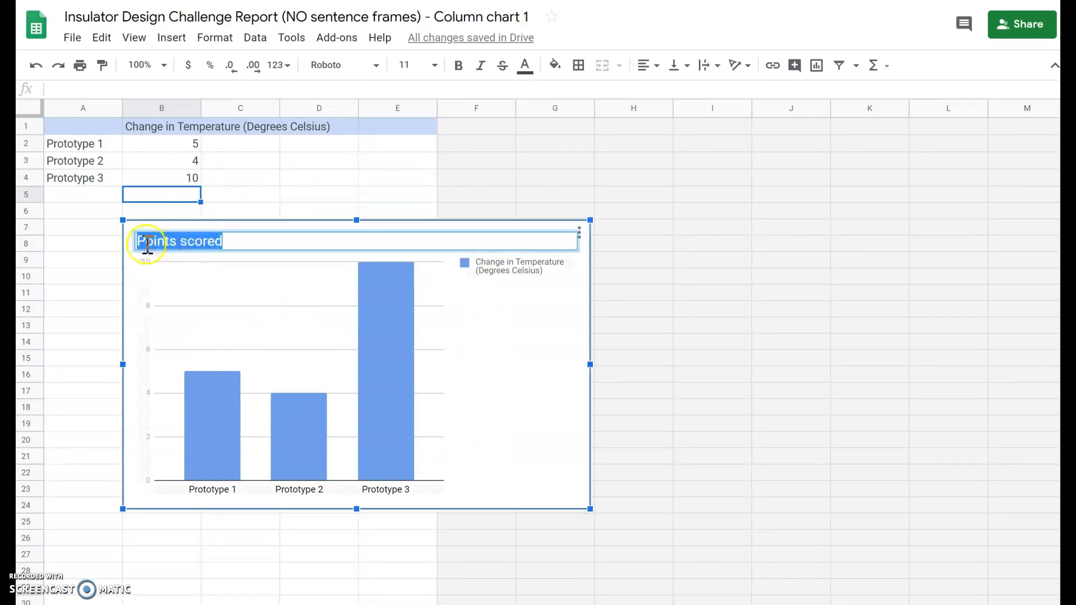
double_click(221, 247)
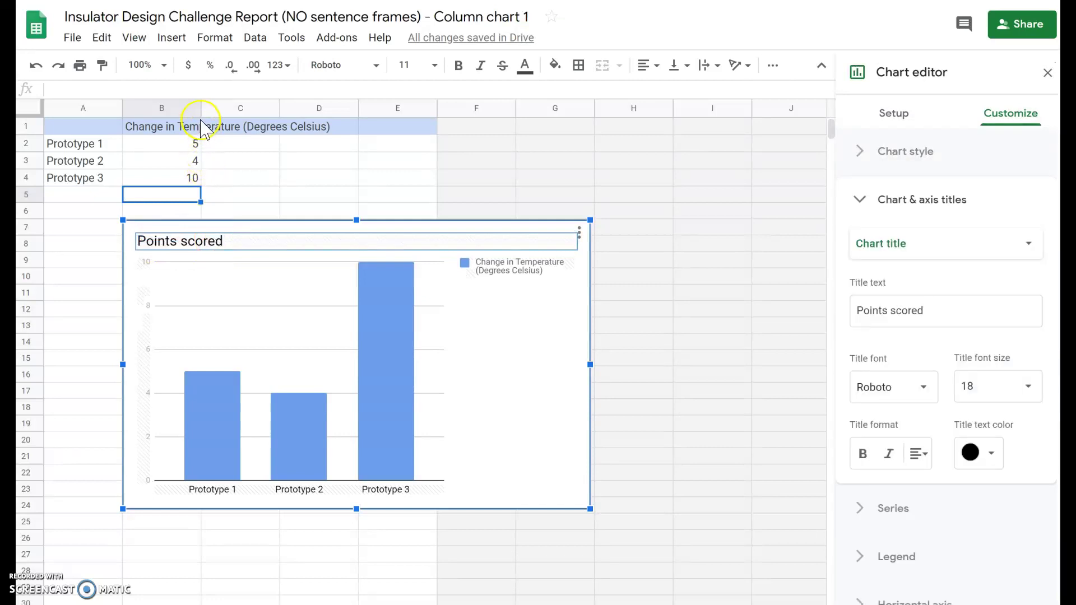
left_click(211, 242)
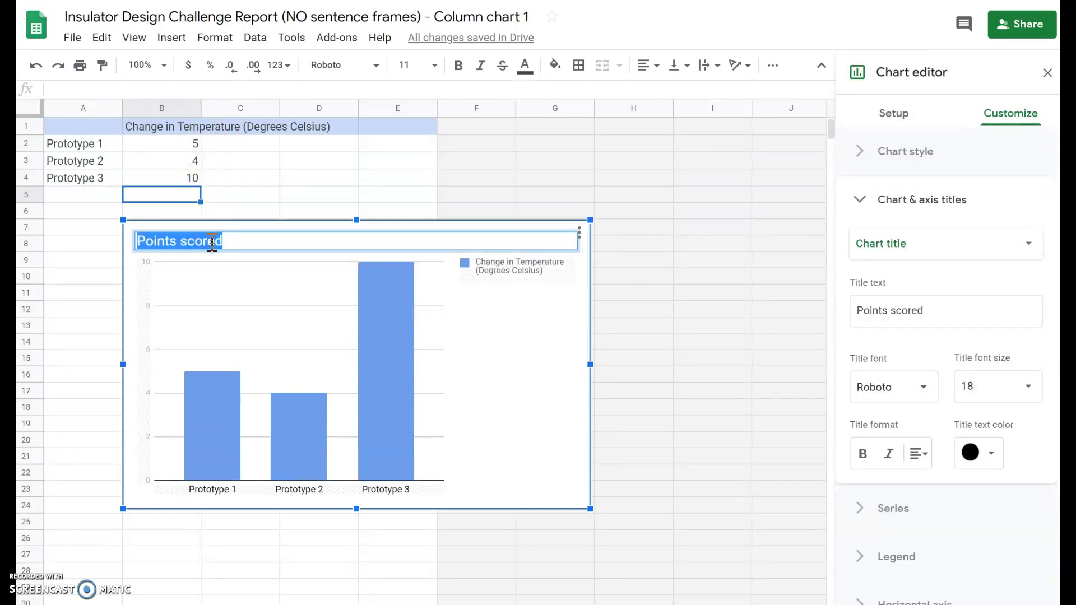
type("Change in T")
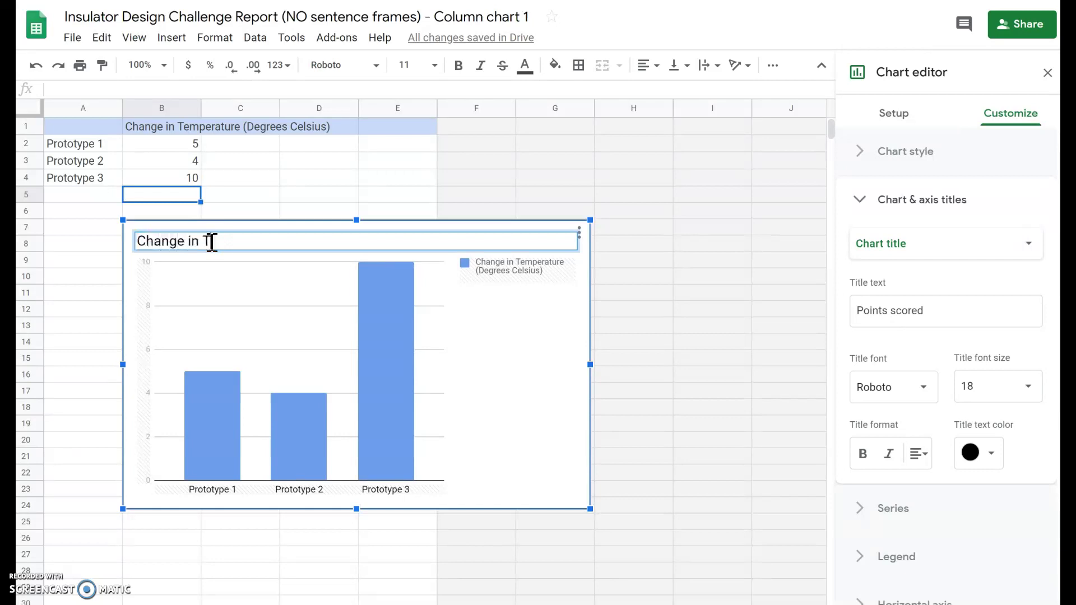
type("emperature o")
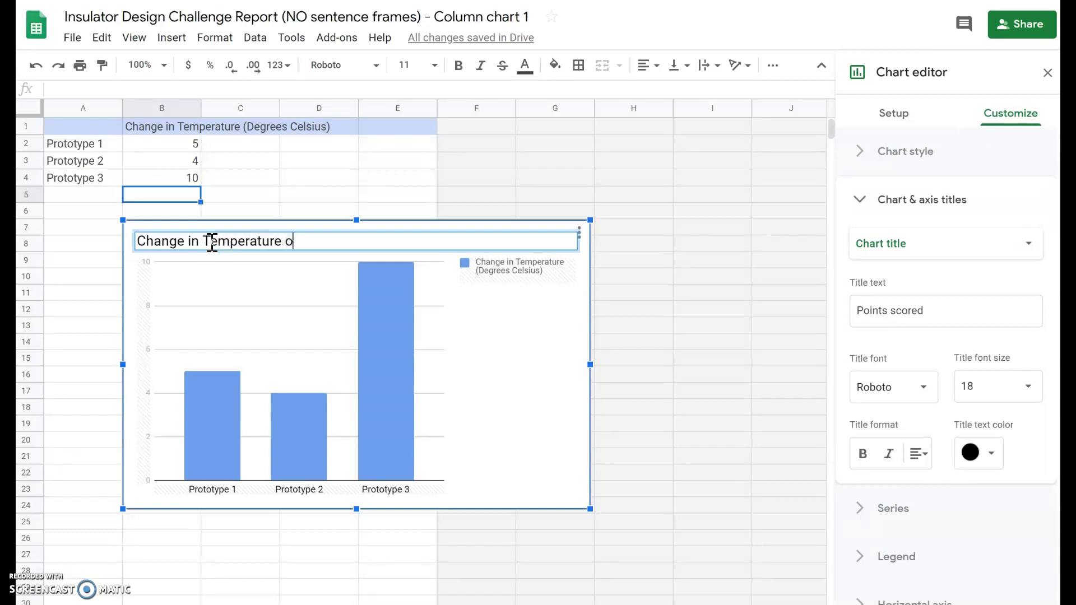
type("f Each Protot")
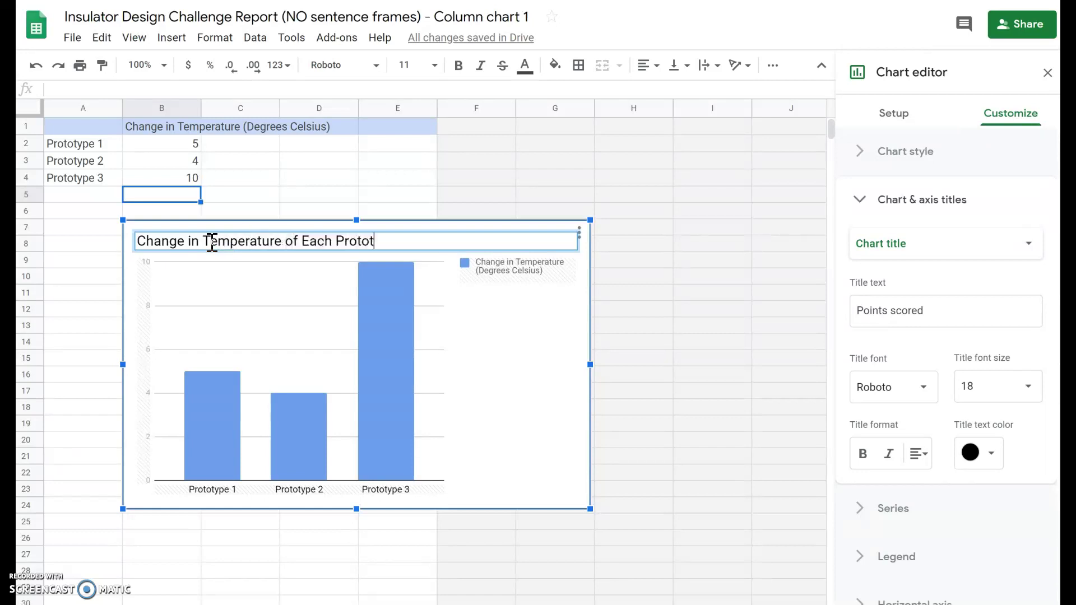
type("ype")
left_click(636, 246)
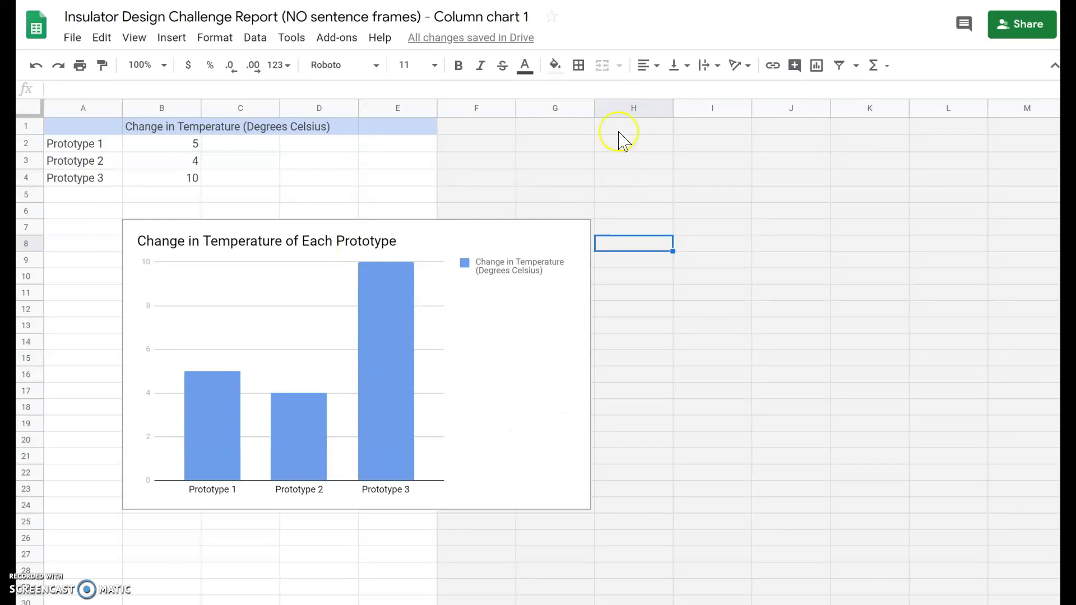
Update the Results slide's linked chart with the new prototype data
key("ctrl+Tab")
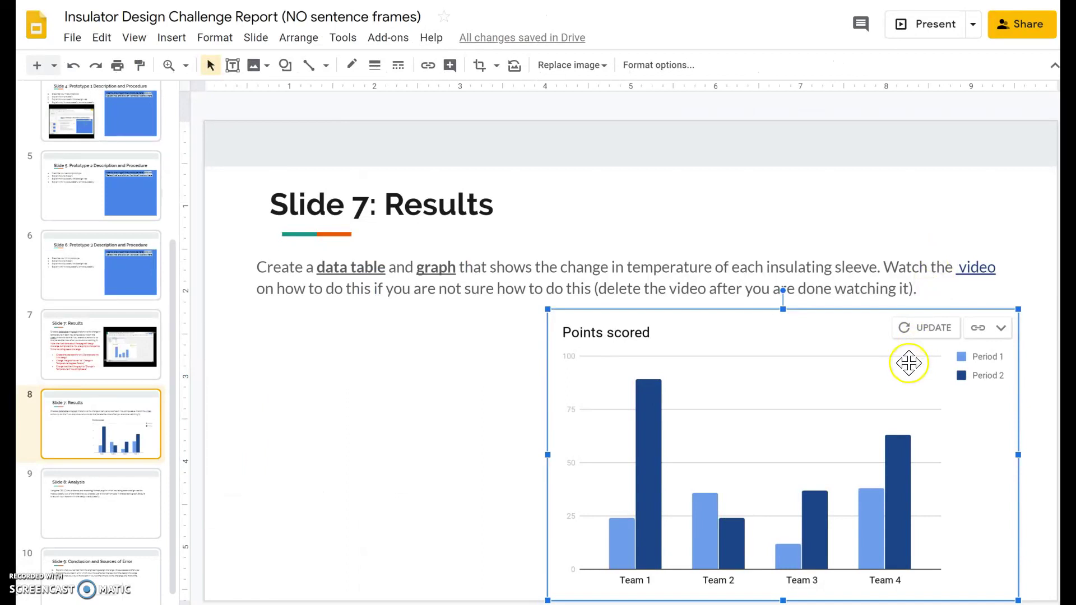
left_click(910, 330)
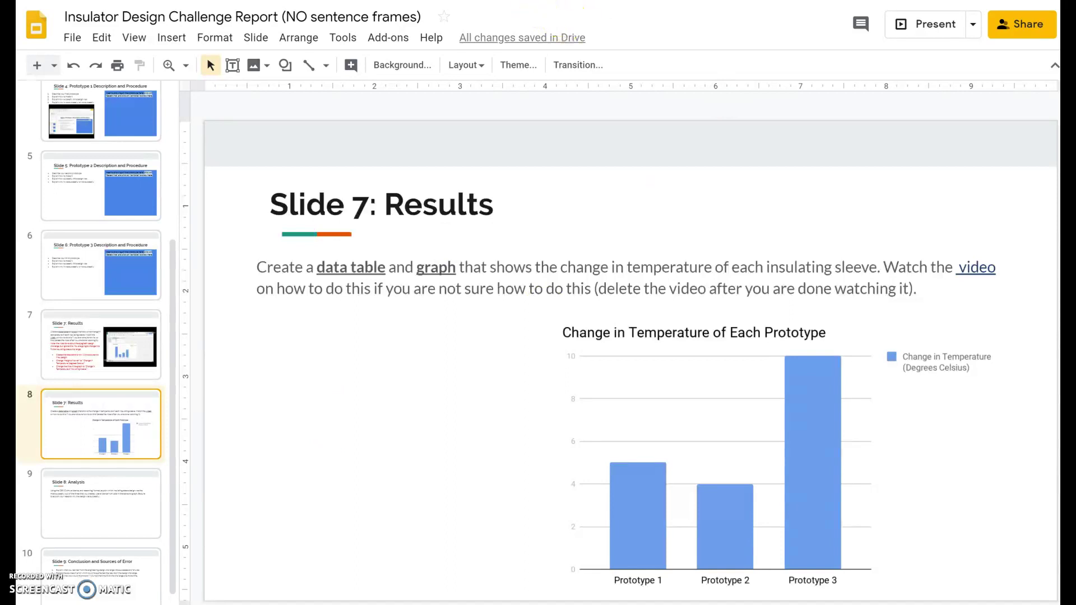
Copy the temperature table A1:B4 from the spreadsheet
key("ctrl+Tab")
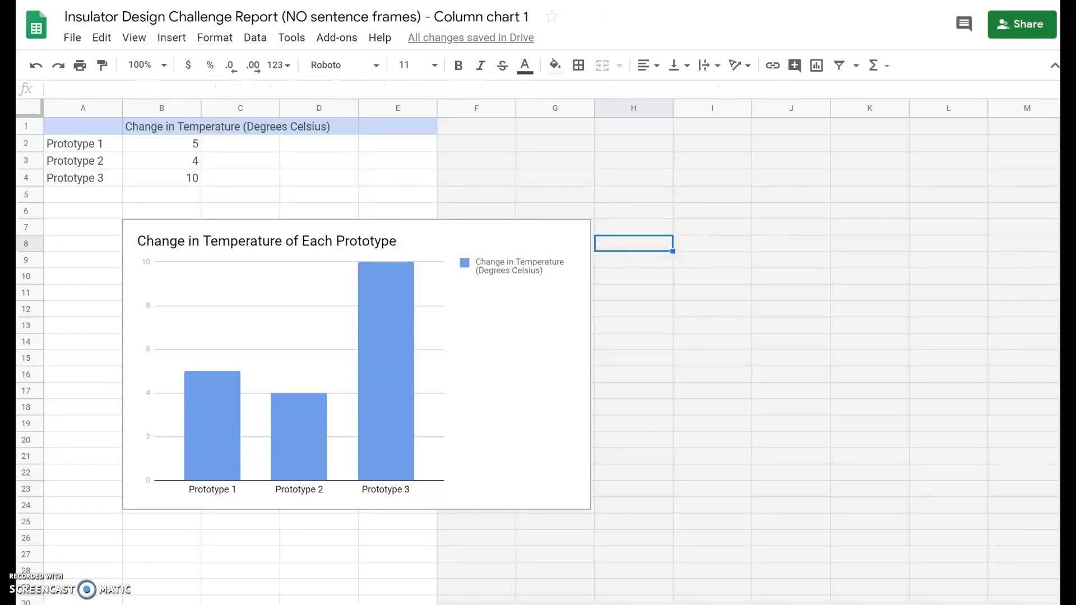
left_click_drag(67, 126, 173, 180)
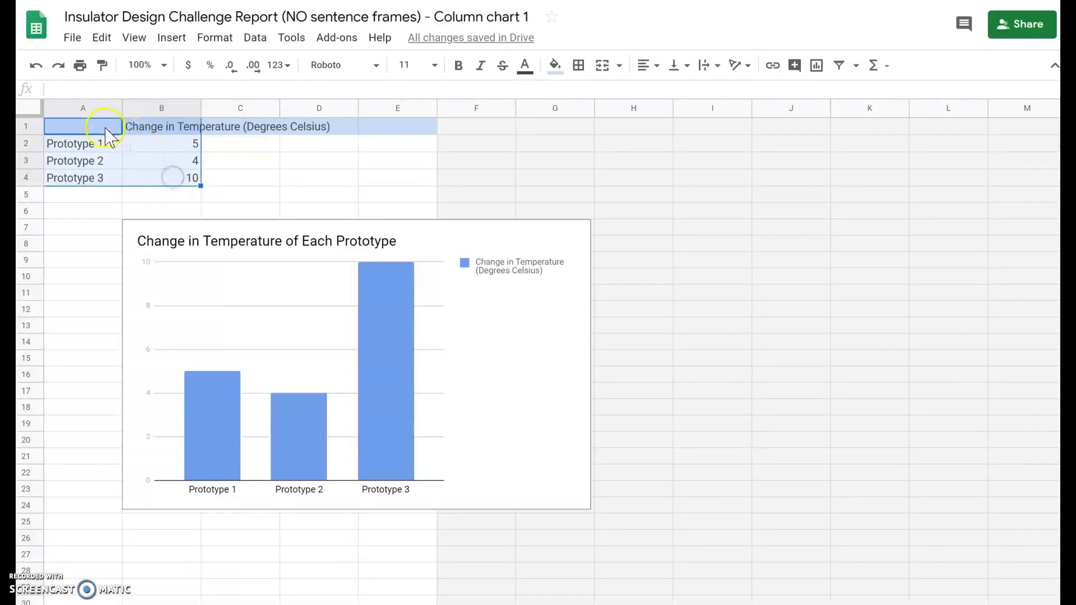
left_click(103, 39)
left_click(112, 155)
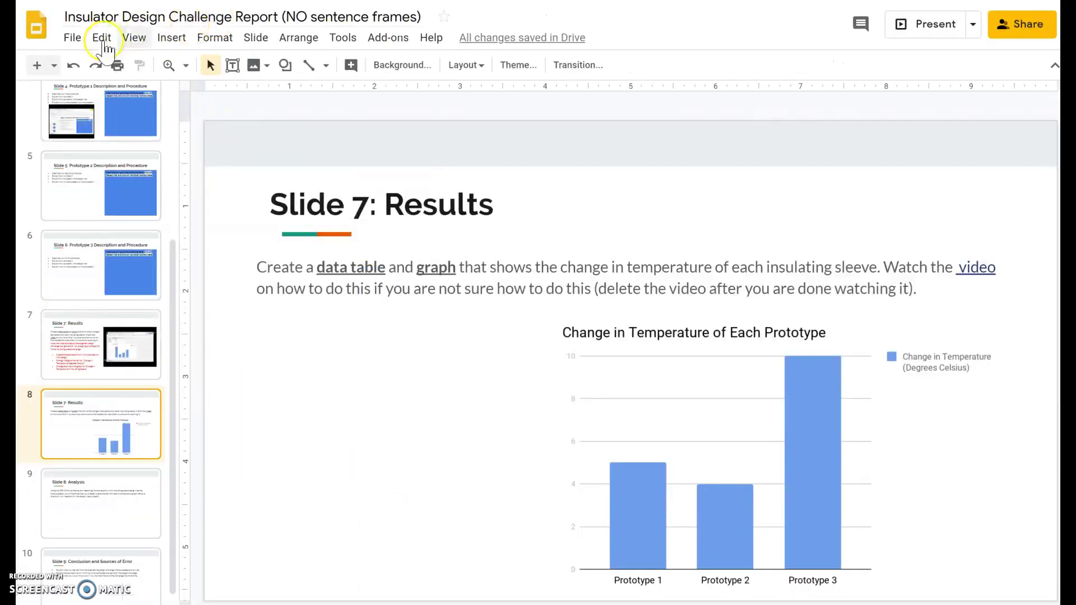
Paste the copied table onto the slide, linked to the spreadsheet
left_click(92, 43)
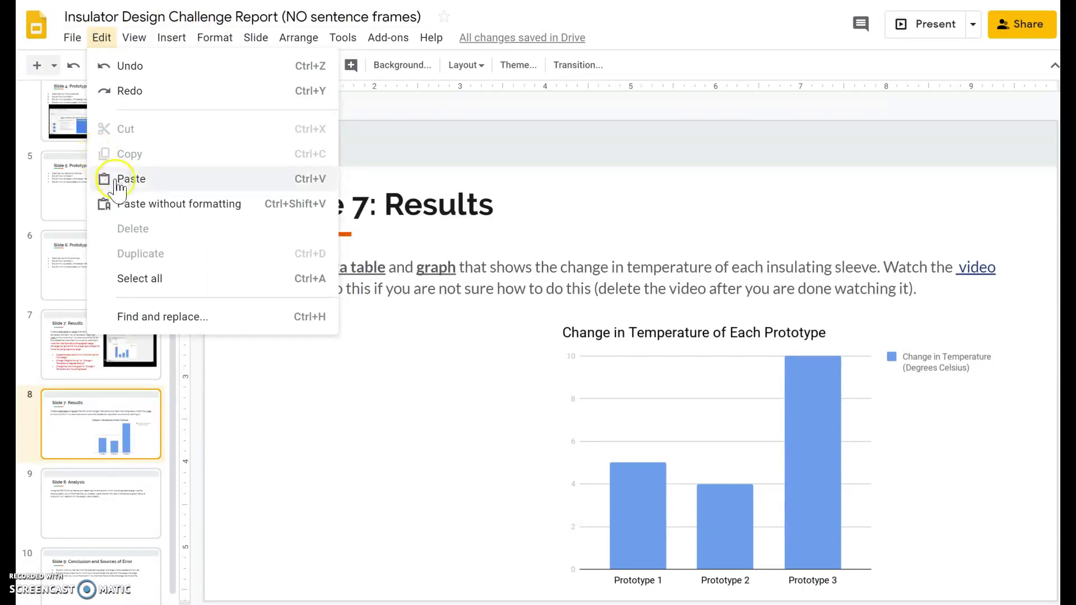
left_click(118, 183)
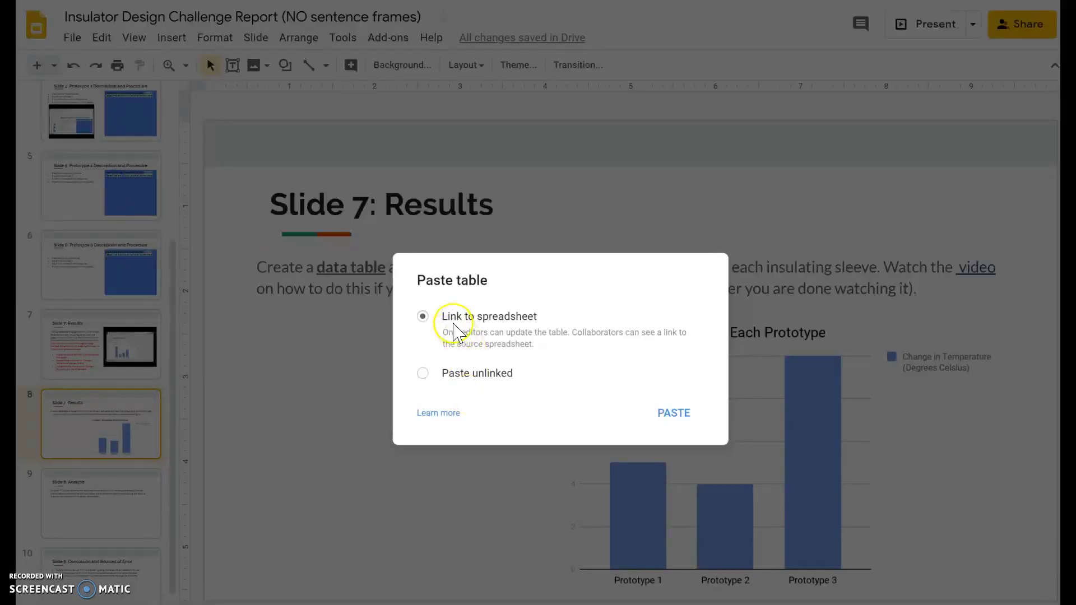
left_click(664, 419)
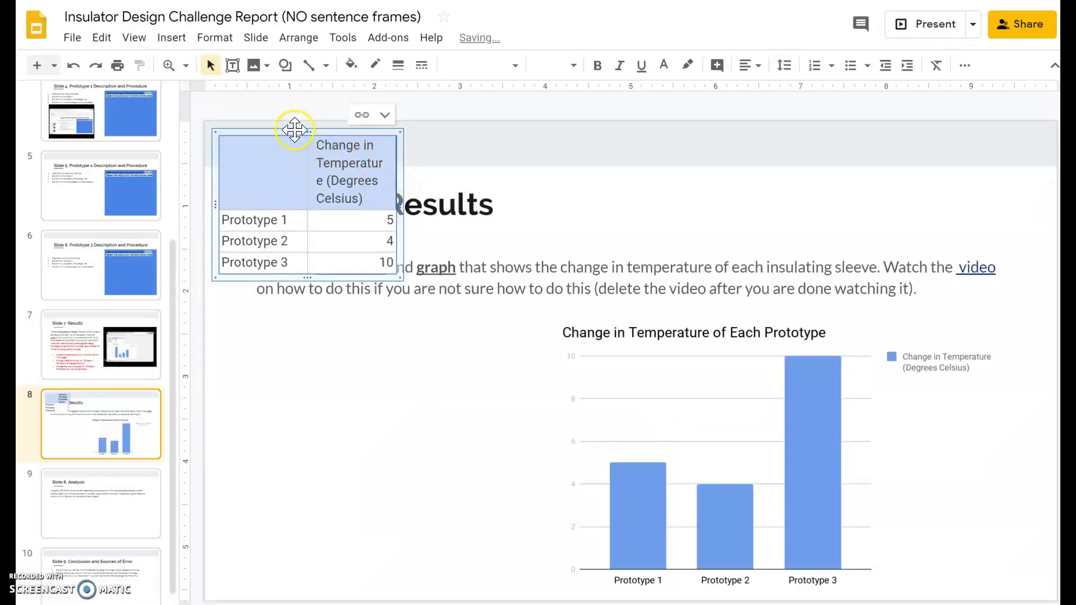
Move the table to the left of the chart and widen it
left_click_drag(292, 126, 314, 345)
left_click_drag(422, 427, 483, 436)
left_click(381, 529)
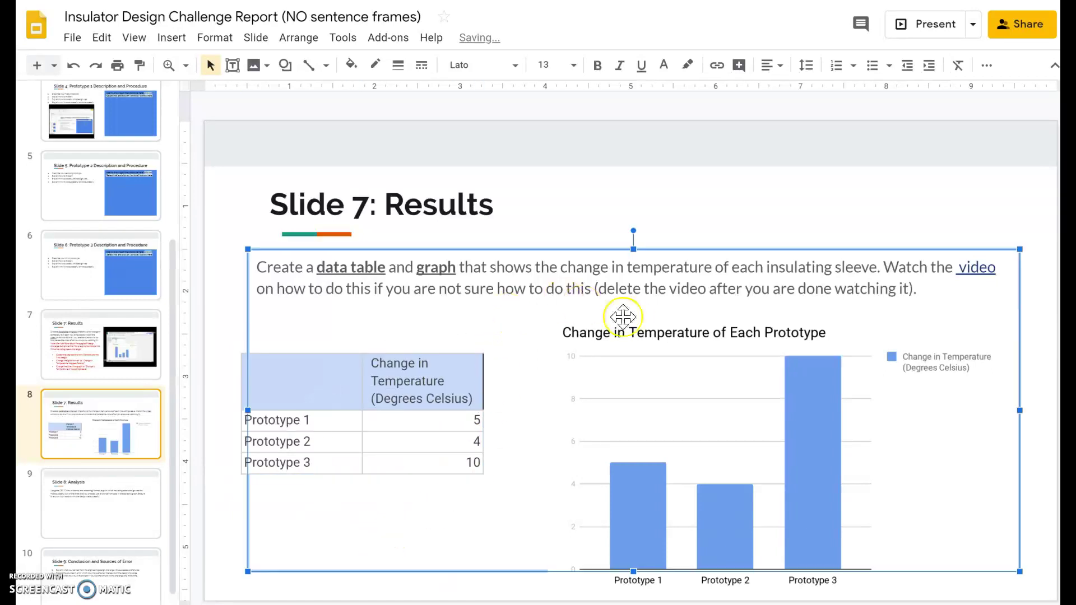
left_click(303, 393)
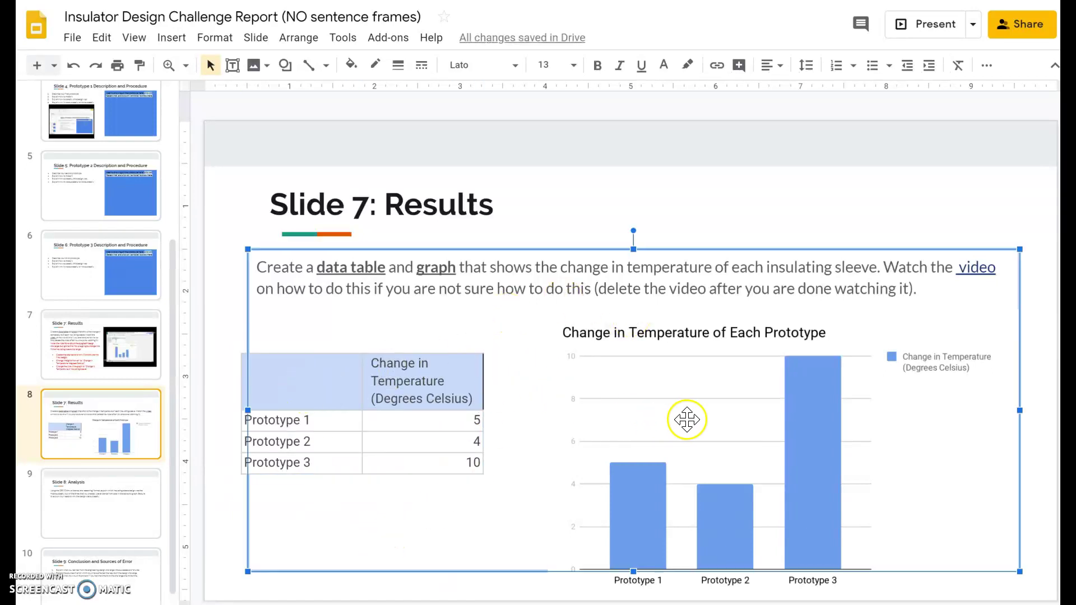